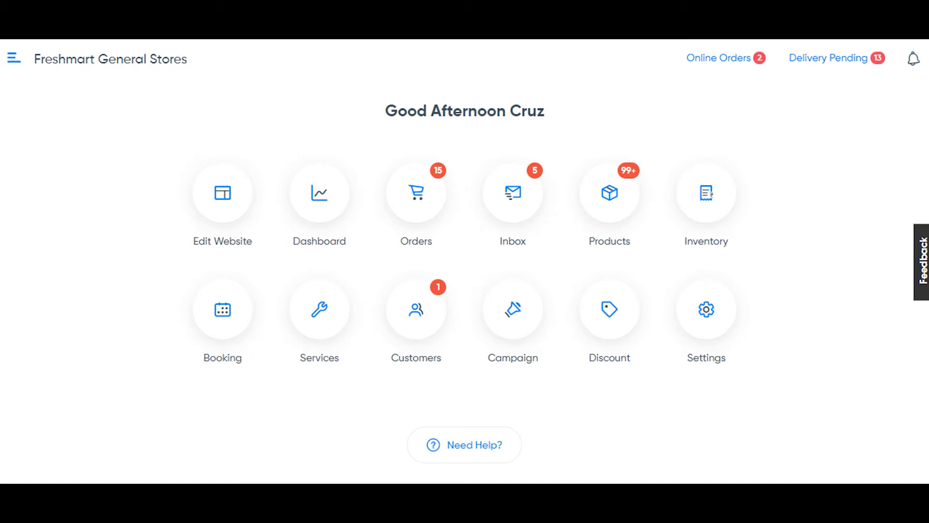
- Go to the Customers section using the dashboard's Customers tile
{"action": "left_click", "coordinate": [421, 323]}
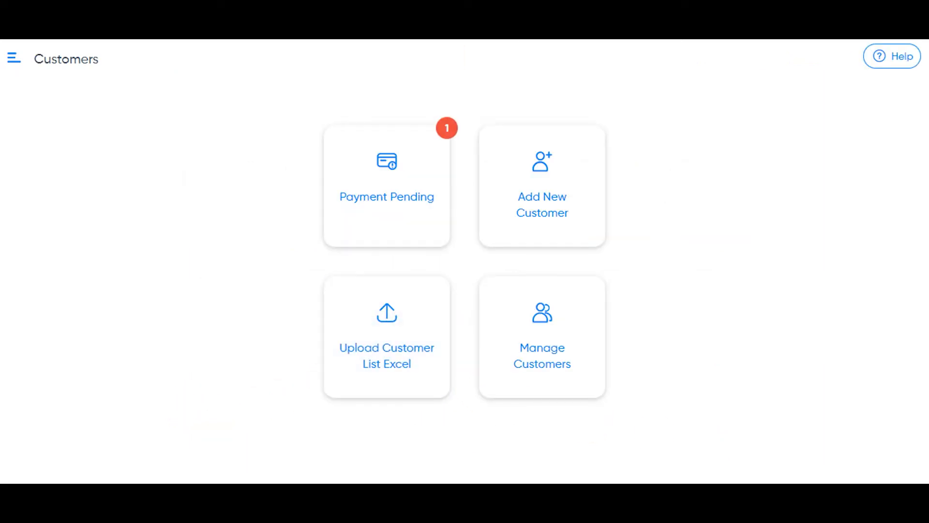
- Start a new customer and enter the customer's full name in Search Customer
{"action": "left_click", "coordinate": [568, 213]}
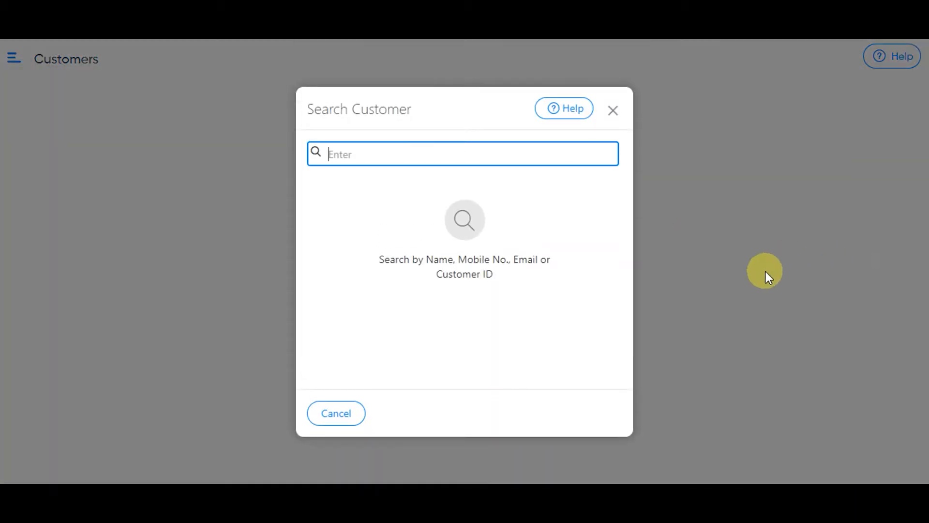
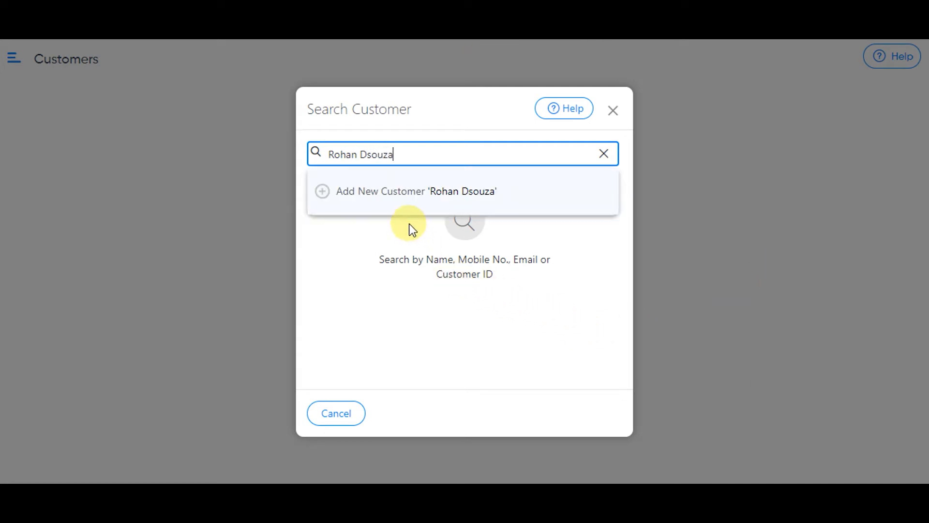
- Create the customer from the searched name and enter their mobile number
{"action": "left_click", "coordinate": [408, 195]}
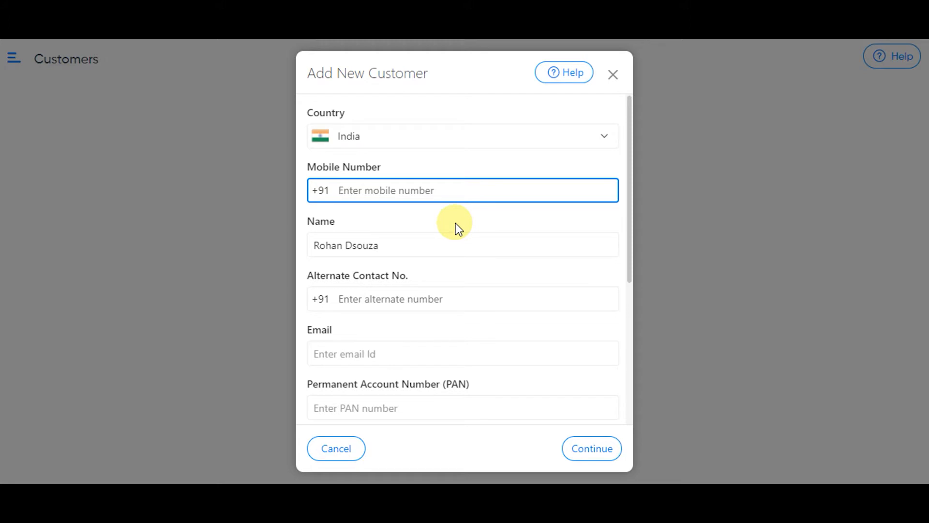
{"action": "scroll", "coordinate": [498, 222], "scroll_direction": "down", "scroll_amount": 2}
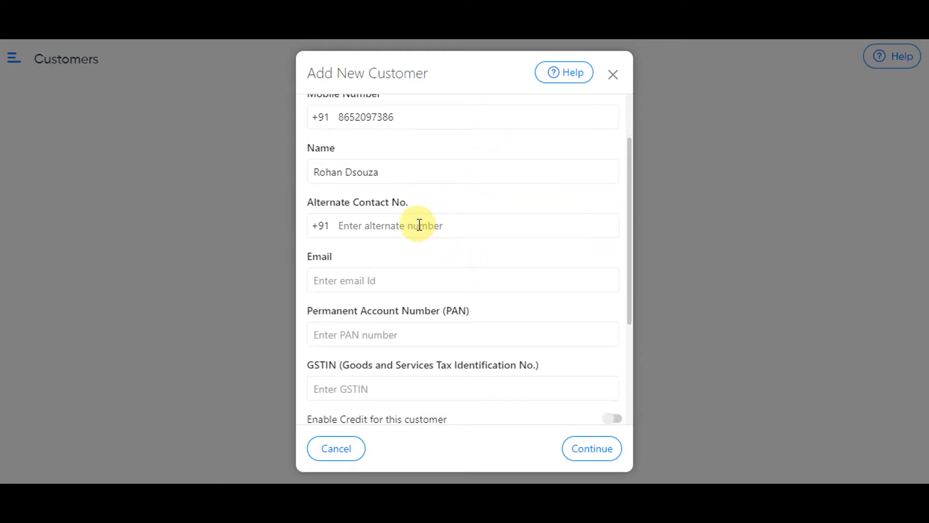
{"action": "scroll", "coordinate": [419, 224], "scroll_direction": "down", "scroll_amount": 2}
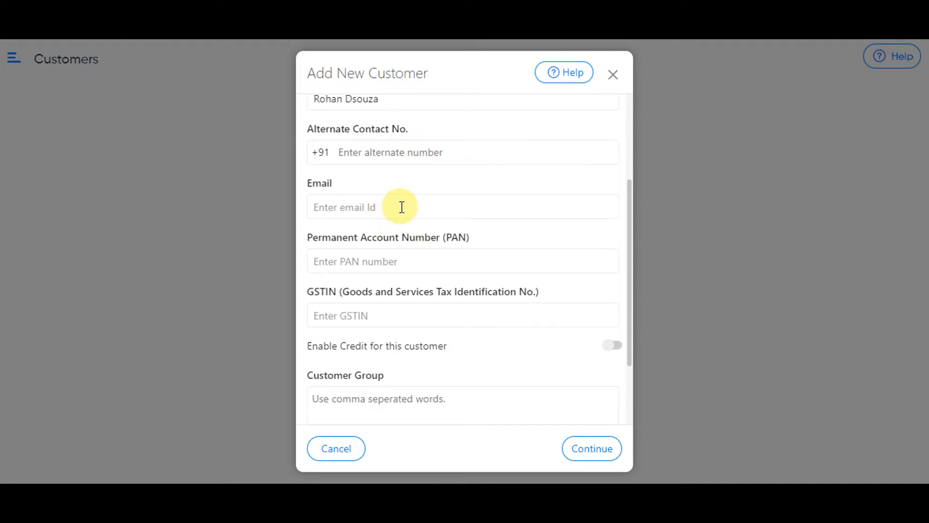
{"action": "scroll", "coordinate": [478, 248], "scroll_direction": "down", "scroll_amount": 3}
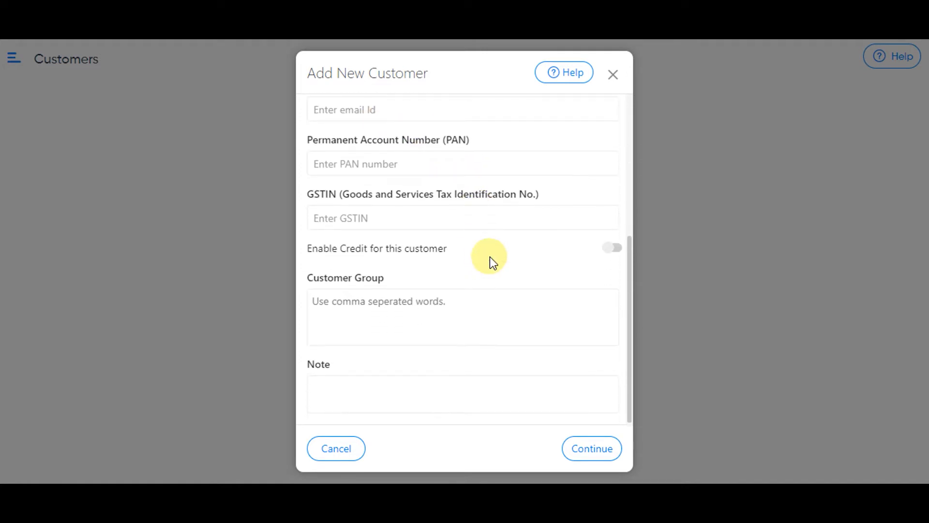
- Enable credit with a set ₹200 limit due 5 days from order creation, and save
{"action": "left_click", "coordinate": [613, 249]}
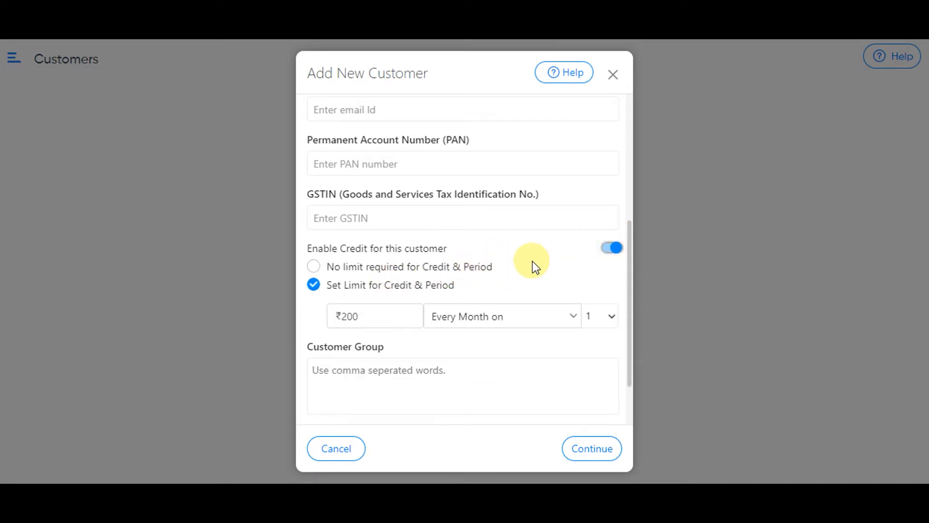
{"action": "left_click", "coordinate": [314, 267]}
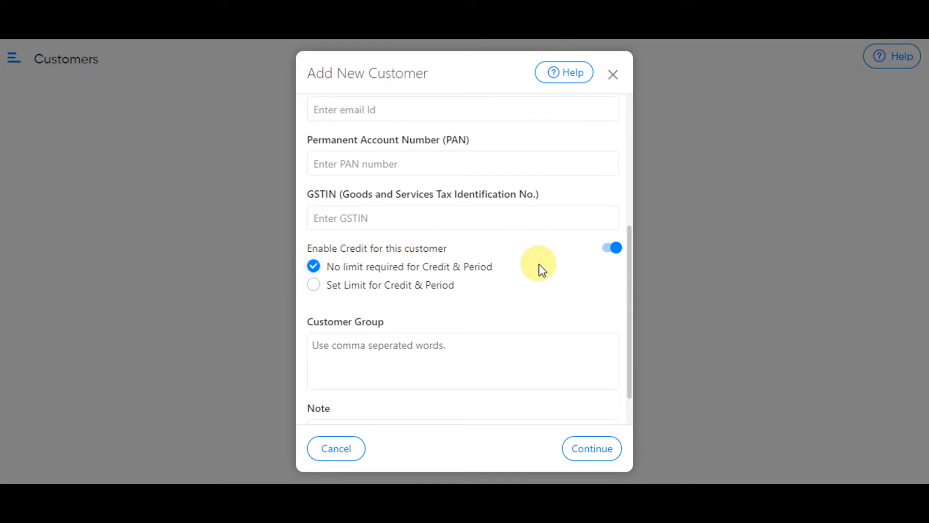
{"action": "left_click", "coordinate": [314, 286]}
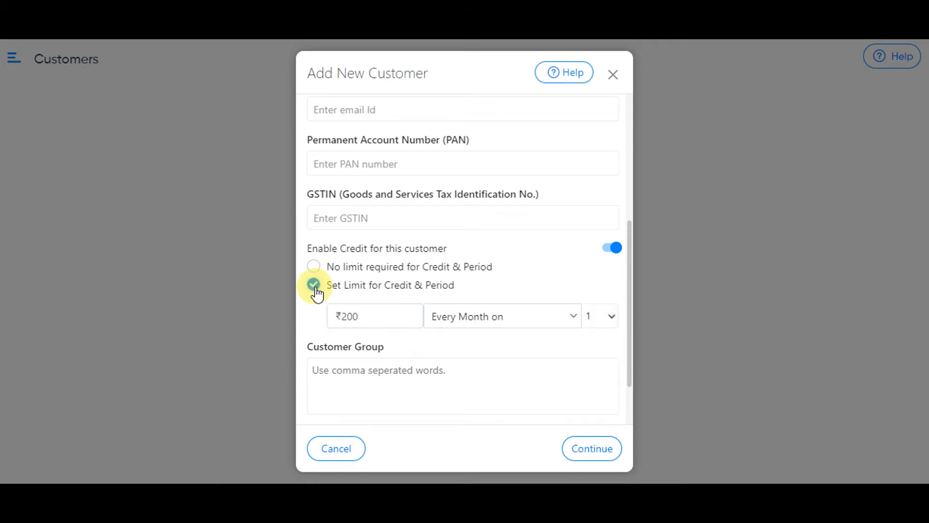
{"action": "scroll", "coordinate": [423, 306], "scroll_direction": "down", "scroll_amount": 1}
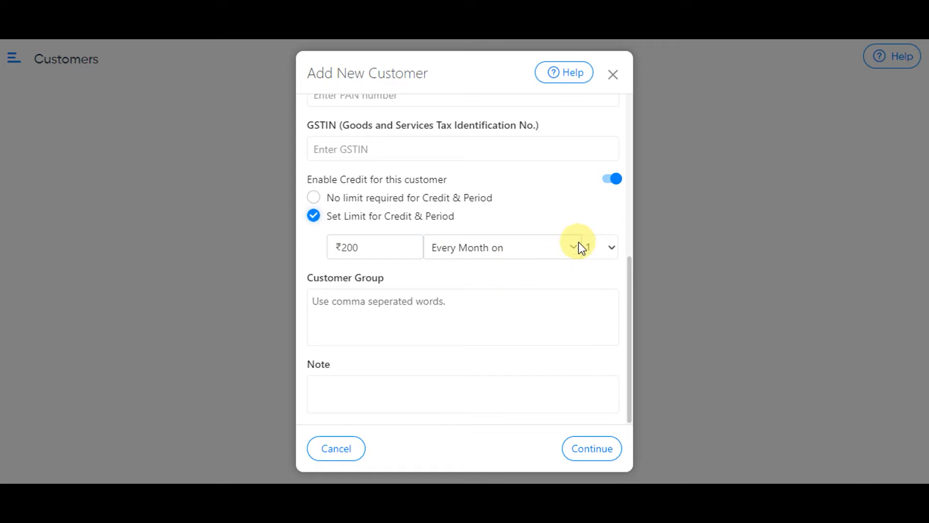
{"action": "left_click", "coordinate": [565, 244]}
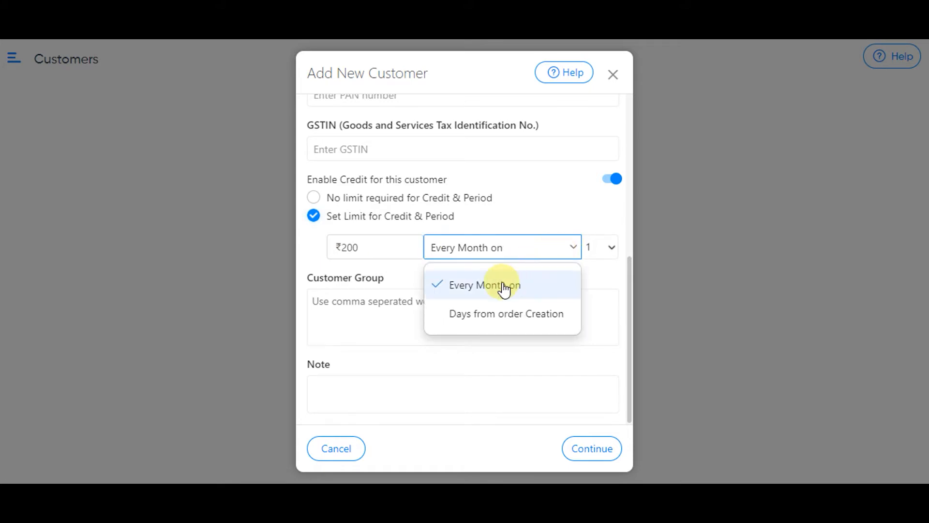
{"action": "left_click", "coordinate": [490, 319]}
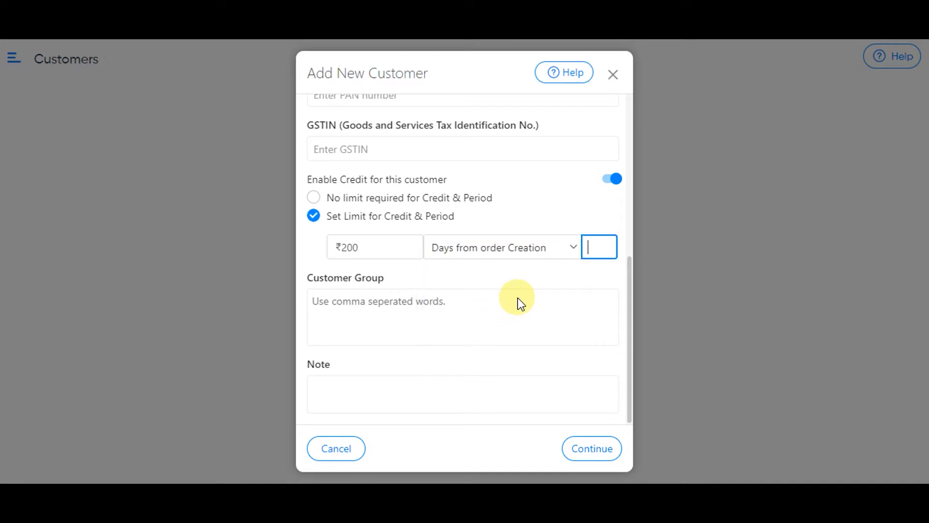
{"action": "type", "text": "5"}
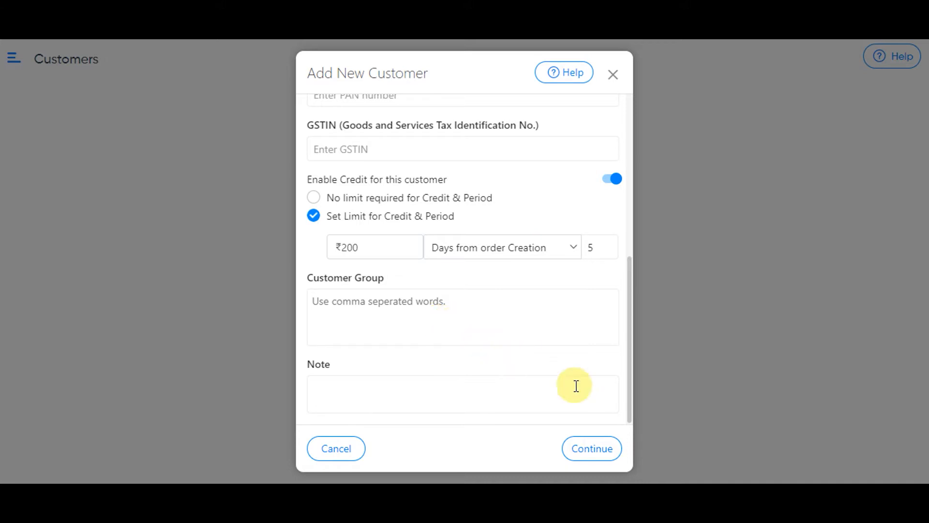
{"action": "left_click", "coordinate": [598, 451]}
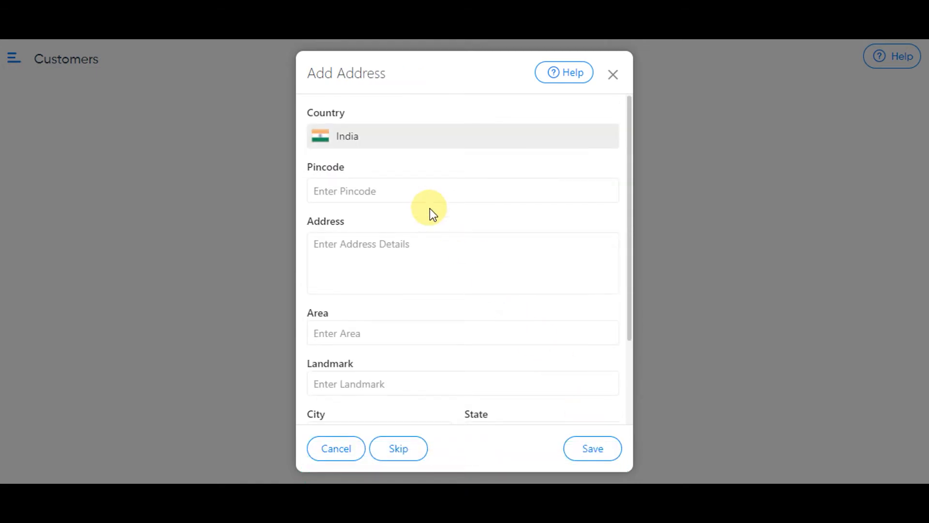
- Enter the pincode, paste the street address, and save the customer's delivery address
{"action": "left_click", "coordinate": [359, 192]}
{"action": "type", "text": "400092"}
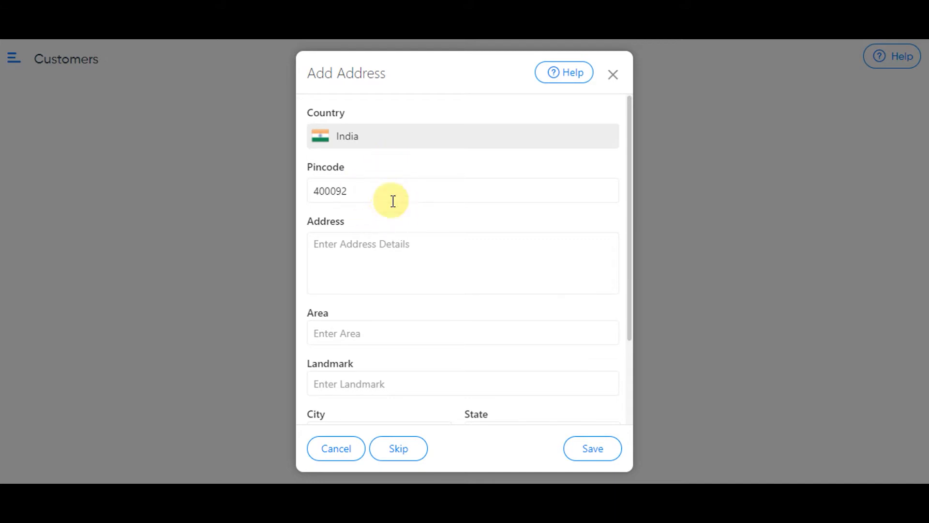
{"action": "left_click", "coordinate": [380, 249]}
{"action": "scroll", "coordinate": [428, 243], "scroll_direction": "down", "scroll_amount": 3}
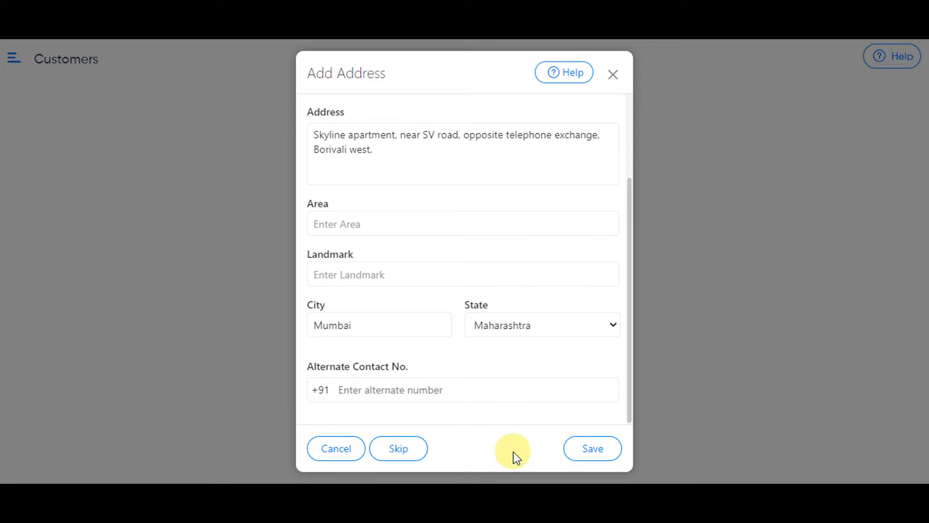
{"action": "left_click", "coordinate": [598, 449]}
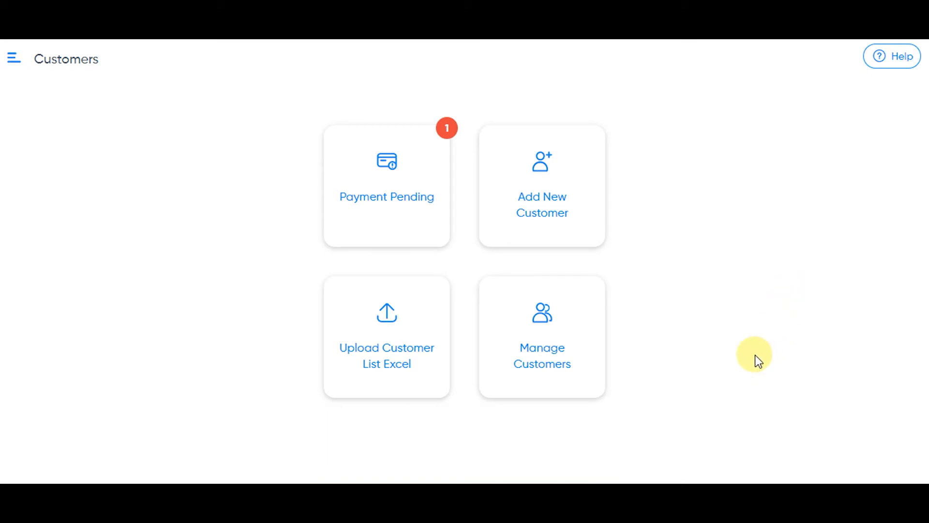
- Open Manage Customers and locate the new customer showing ₹200 credit, 5 days from order
{"action": "left_click", "coordinate": [592, 334]}
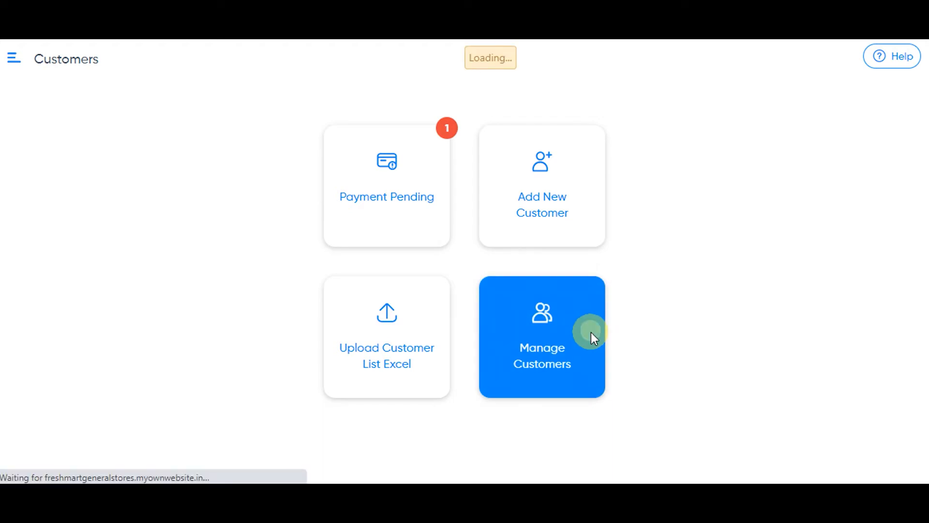
{"action": "scroll", "coordinate": [436, 271], "scroll_direction": "down", "scroll_amount": 3}
{"action": "scroll", "coordinate": [416, 275], "scroll_direction": "down", "scroll_amount": 6}
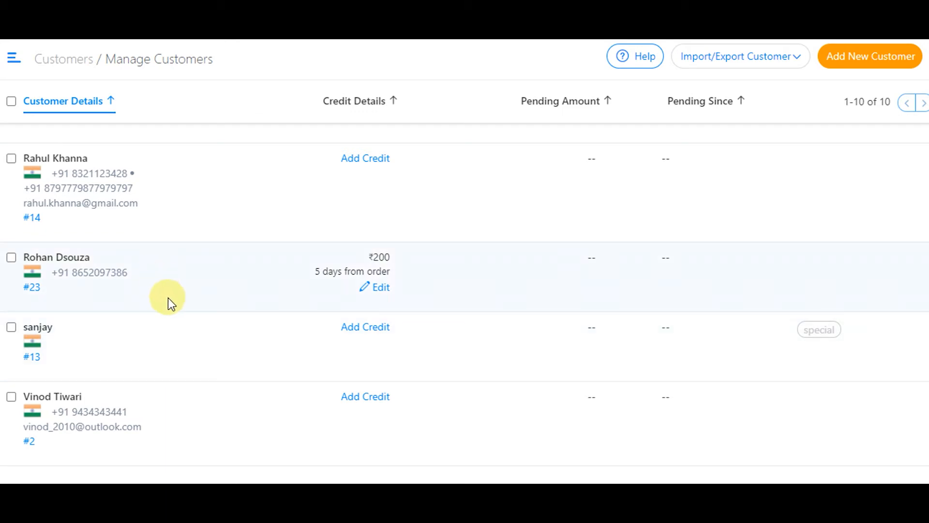
{"action": "scroll", "coordinate": [168, 296], "scroll_direction": "up", "scroll_amount": 2}
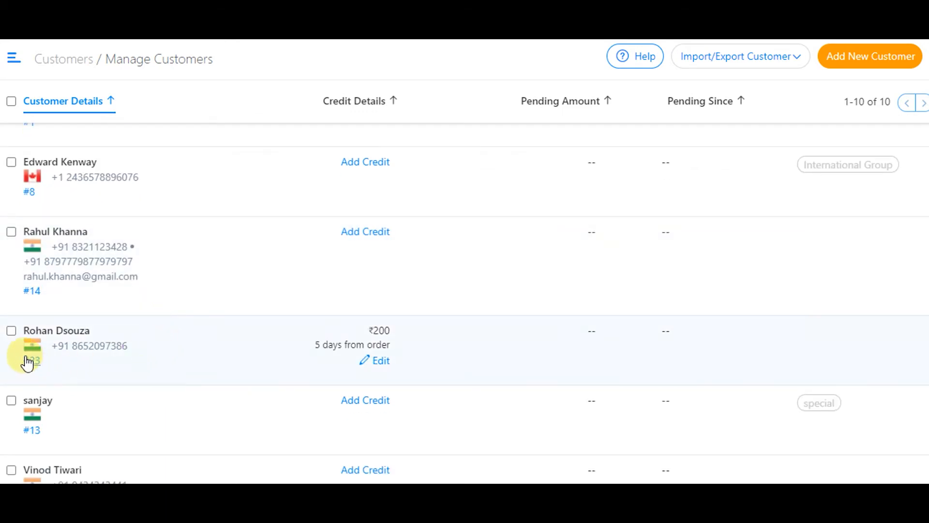
- Select the new customer and the one above, and add Discount Group and GOLD to both
{"action": "left_click", "coordinate": [13, 332]}
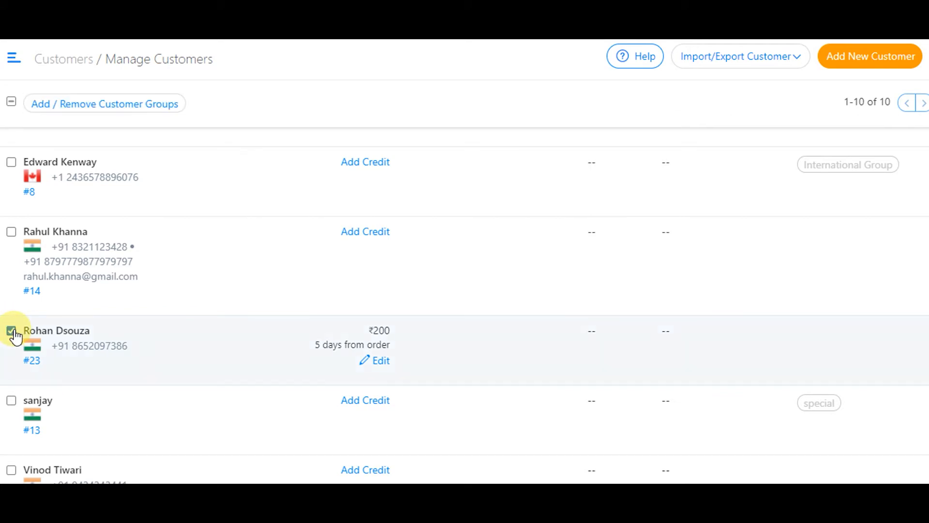
{"action": "left_click", "coordinate": [12, 233]}
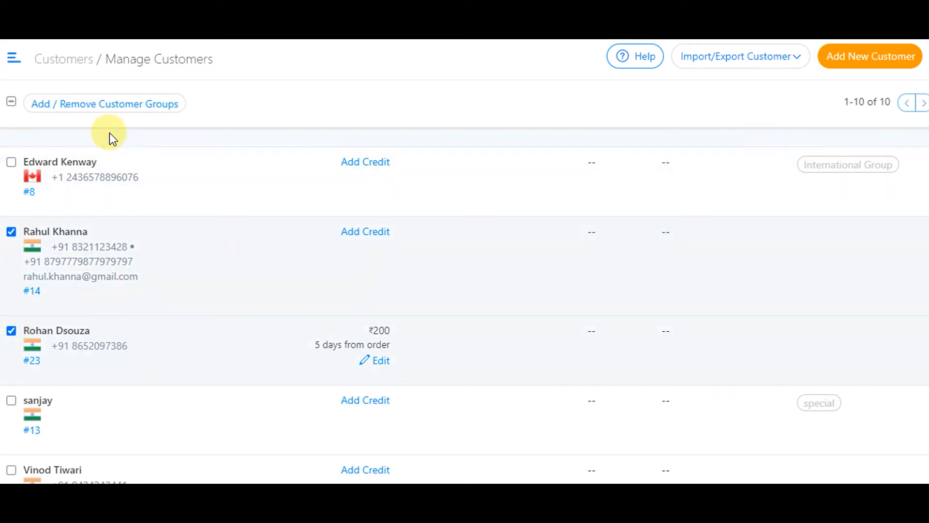
{"action": "left_click", "coordinate": [131, 109]}
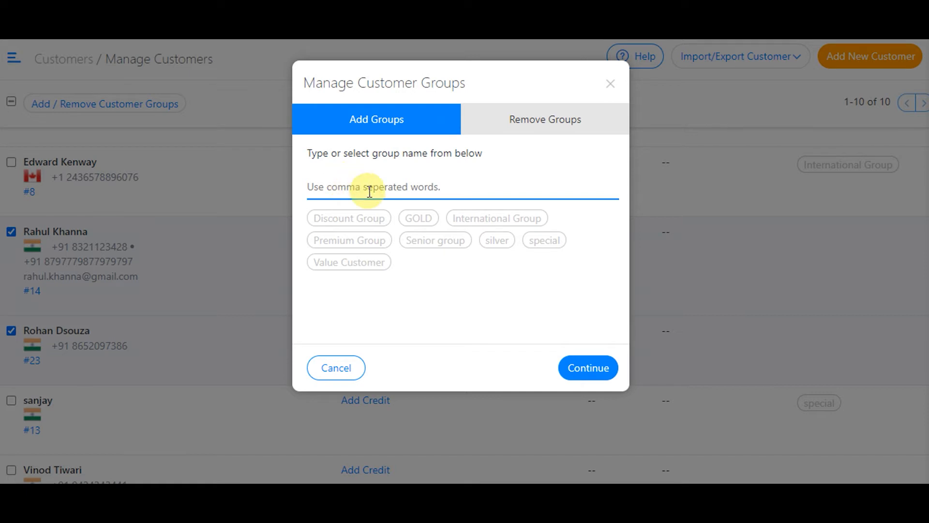
{"action": "left_click", "coordinate": [357, 225]}
{"action": "left_click", "coordinate": [334, 242]}
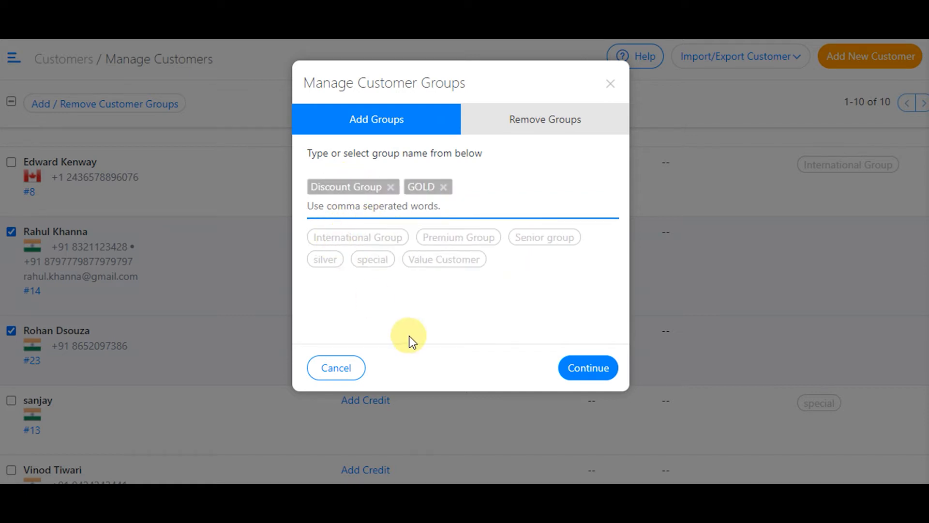
{"action": "left_click", "coordinate": [590, 368]}
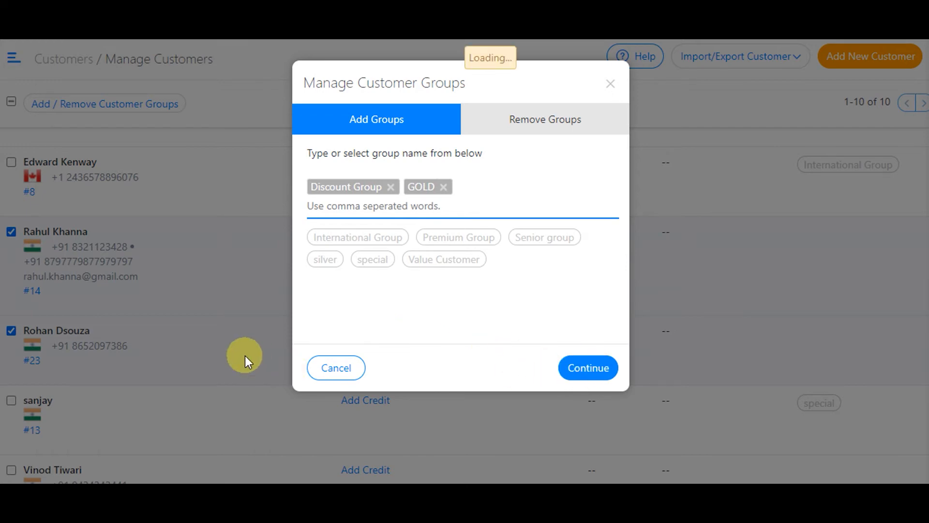
{"action": "scroll", "coordinate": [411, 252], "scroll_direction": "down", "scroll_amount": 3}
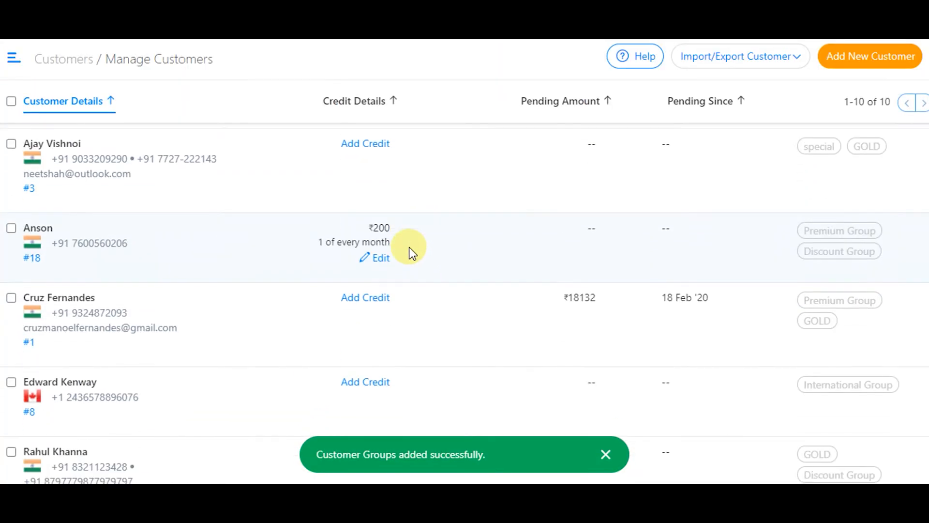
{"action": "scroll", "coordinate": [411, 252], "scroll_direction": "down", "scroll_amount": 2}
{"action": "scroll", "coordinate": [411, 252], "scroll_direction": "down", "scroll_amount": 4}
{"action": "scroll", "coordinate": [410, 252], "scroll_direction": "down", "scroll_amount": 1}
{"action": "scroll", "coordinate": [397, 266], "scroll_direction": "up", "scroll_amount": 2}
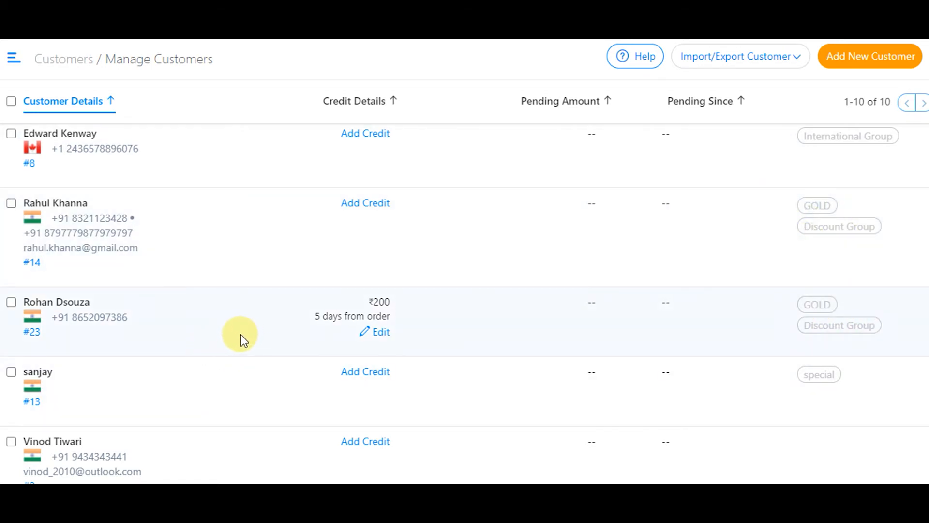
- Select the same two customers and remove the GOLD and Discount Group groups from them
{"action": "left_click", "coordinate": [12, 304]}
{"action": "left_click", "coordinate": [11, 203]}
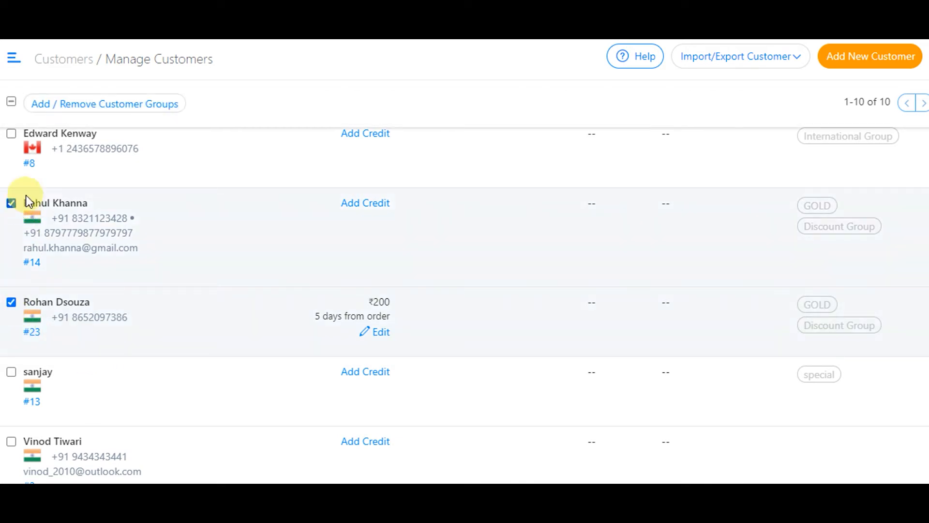
{"action": "left_click", "coordinate": [122, 108]}
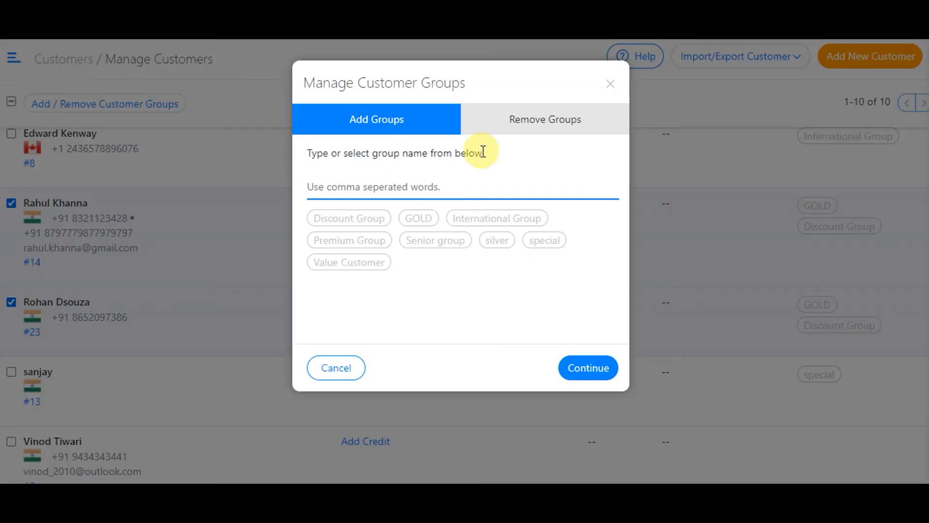
{"action": "left_click", "coordinate": [546, 125]}
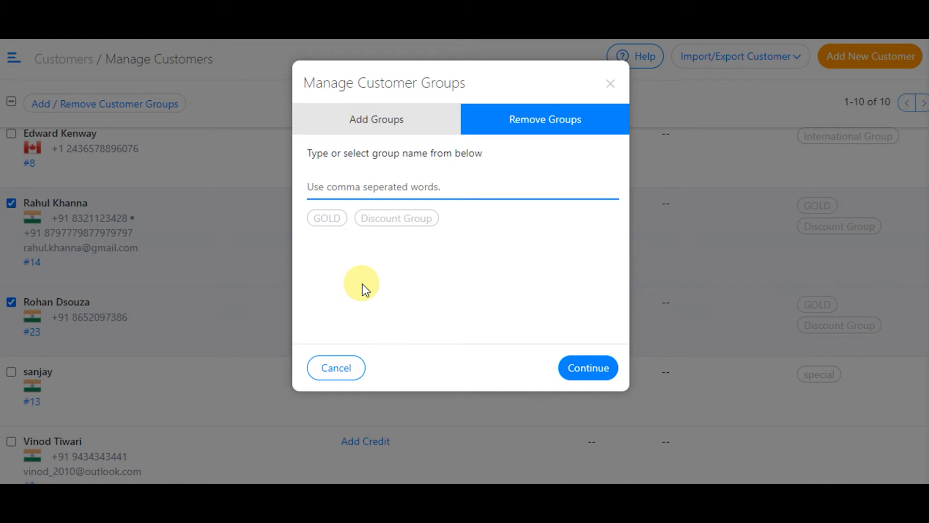
{"action": "left_click", "coordinate": [327, 220]}
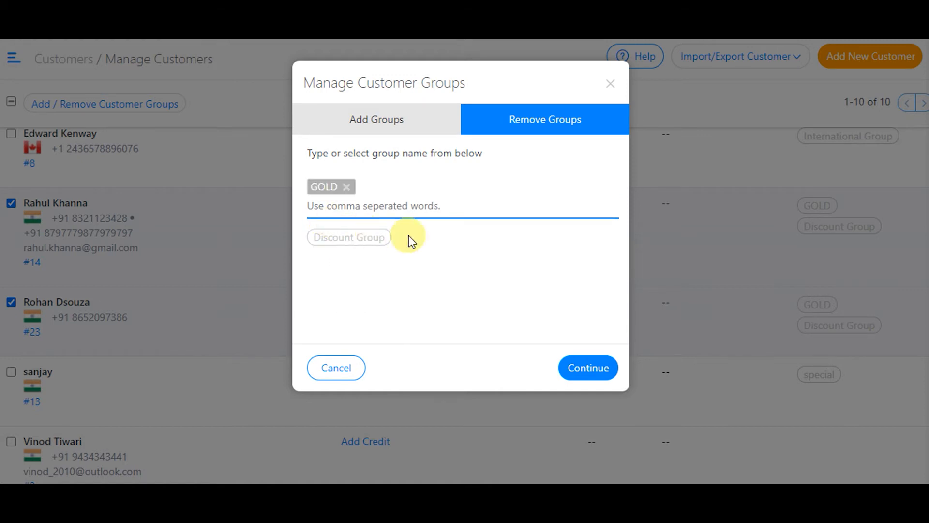
{"action": "left_click", "coordinate": [356, 239]}
{"action": "left_click", "coordinate": [589, 368]}
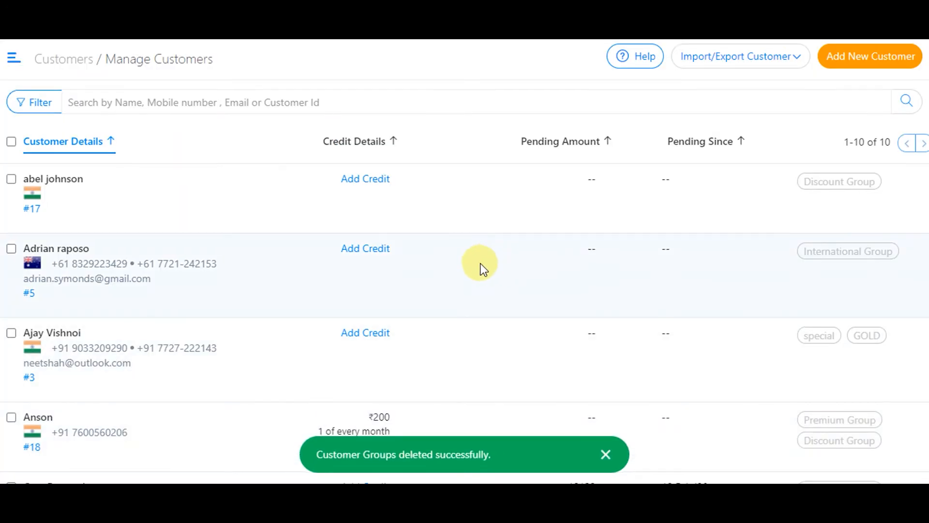
{"action": "scroll", "coordinate": [481, 268], "scroll_direction": "down", "scroll_amount": 10}
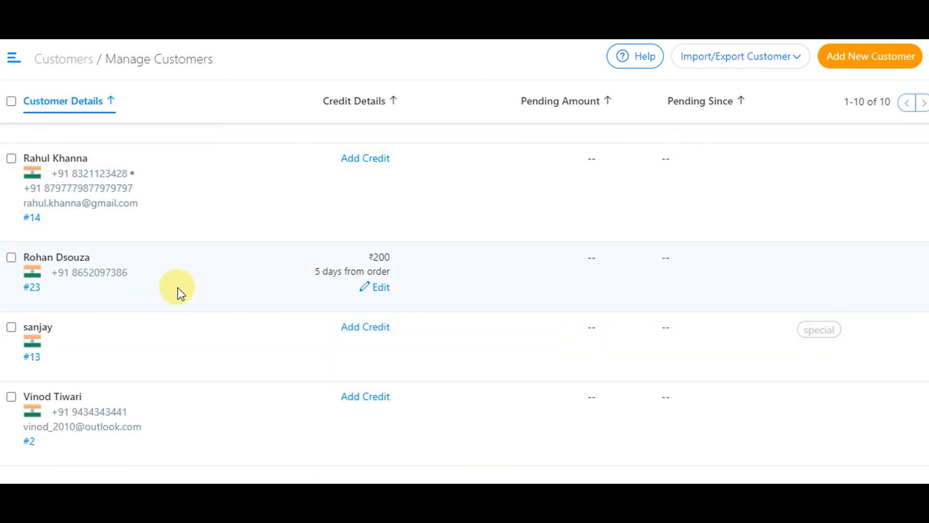
{"action": "scroll", "coordinate": [377, 260], "scroll_direction": "up", "scroll_amount": 3}
{"action": "scroll", "coordinate": [382, 264], "scroll_direction": "up", "scroll_amount": 2}
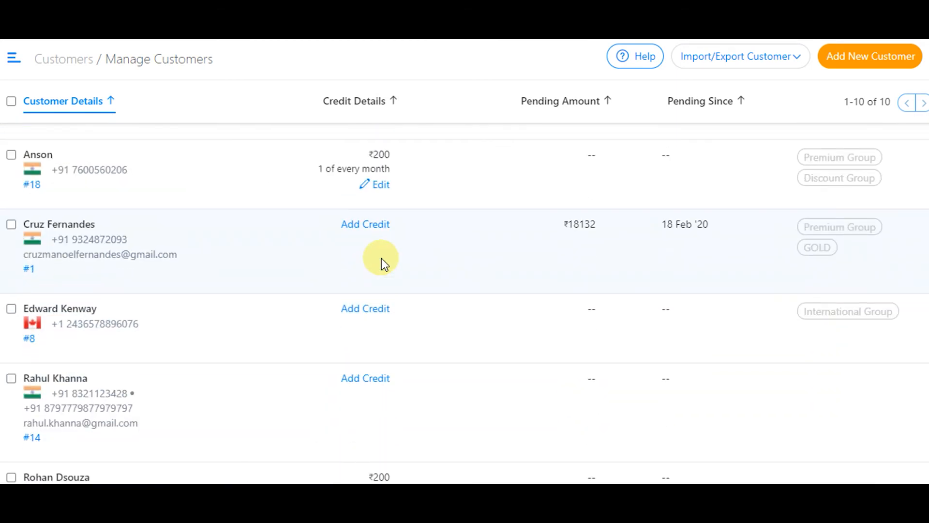
{"action": "scroll", "coordinate": [452, 251], "scroll_direction": "up", "scroll_amount": 1}
{"action": "scroll", "coordinate": [505, 222], "scroll_direction": "up", "scroll_amount": 1}
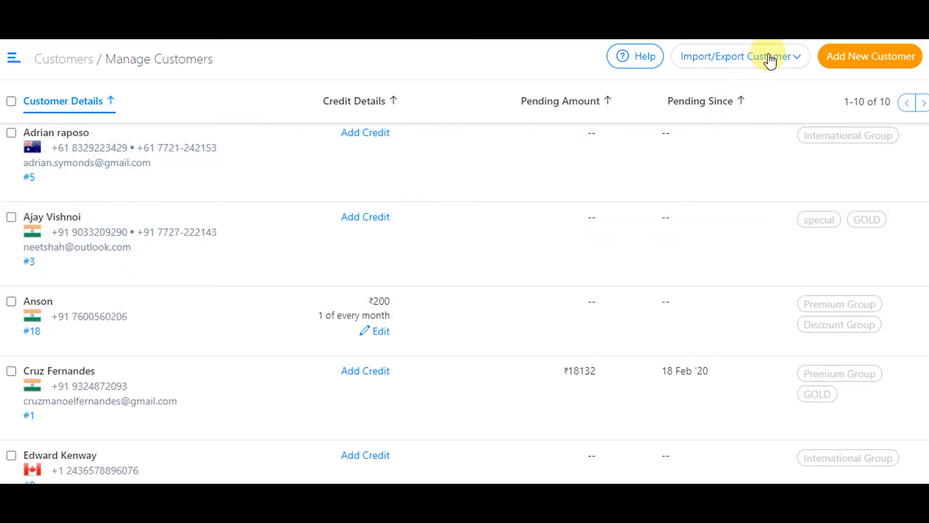
{"action": "left_click", "coordinate": [765, 63]}
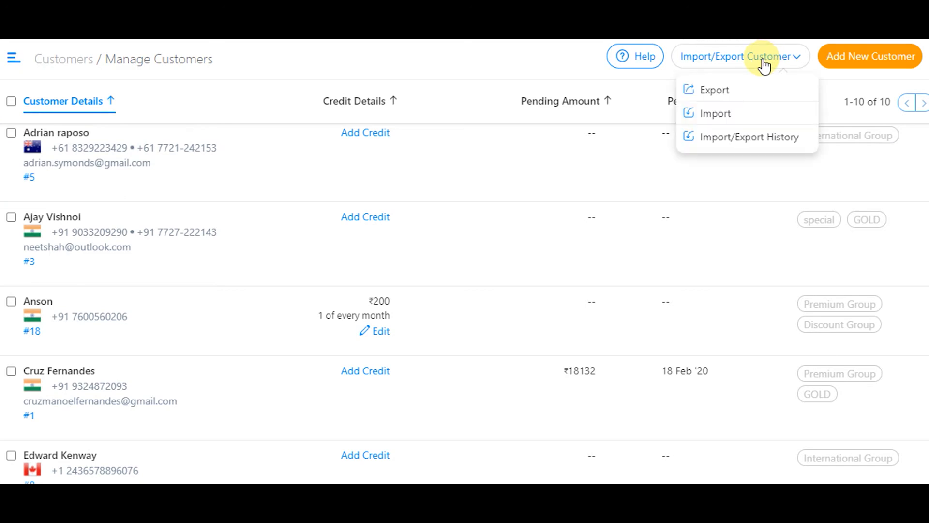
{"action": "left_click", "coordinate": [715, 90]}
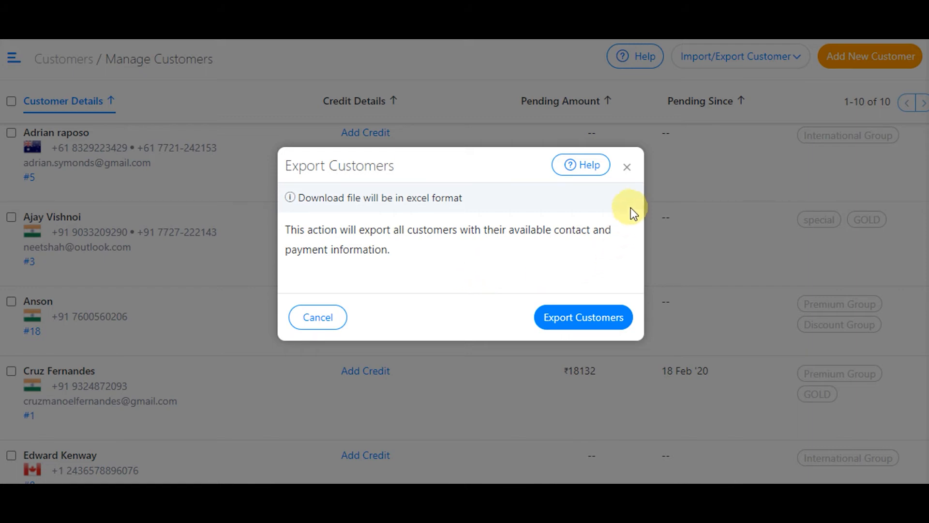
{"action": "left_click", "coordinate": [628, 168]}
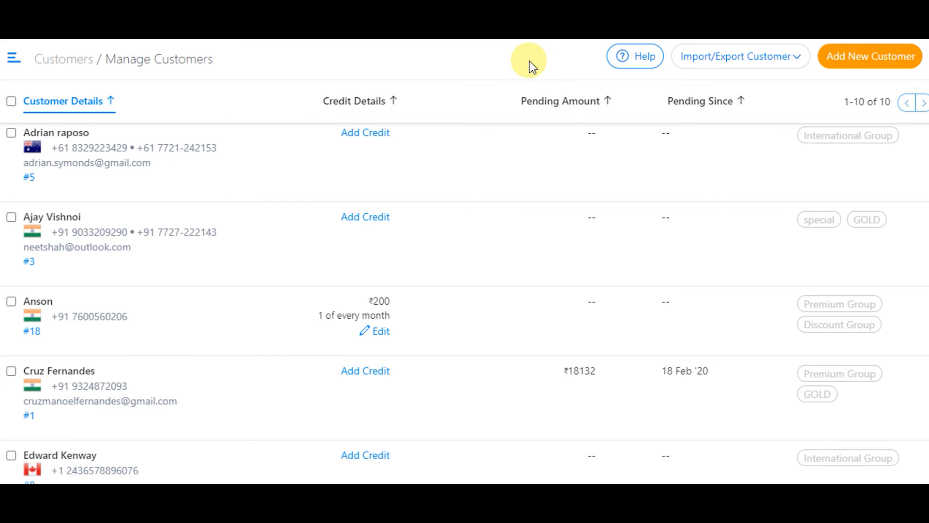
- Preview the Import Customer dialog from Import/Export Customer, then close it without choosing a file
{"action": "left_click", "coordinate": [741, 66]}
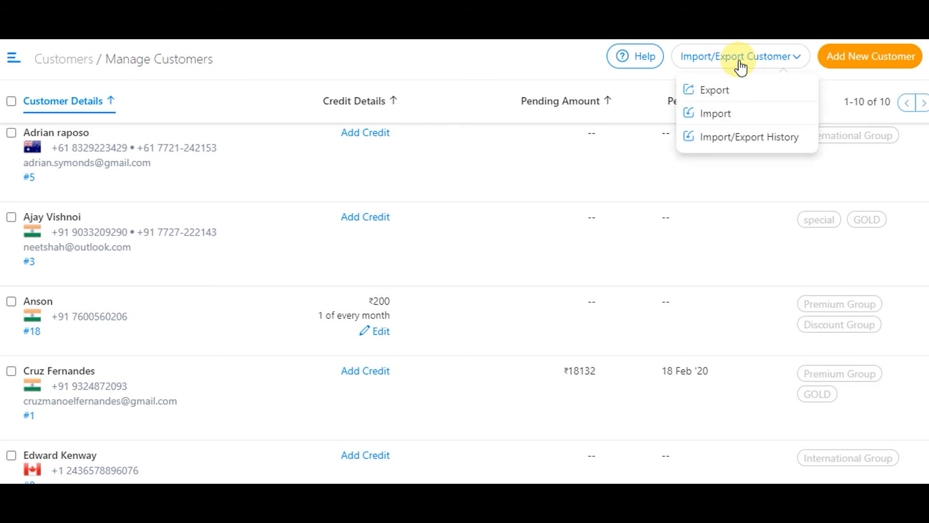
{"action": "left_click", "coordinate": [716, 116]}
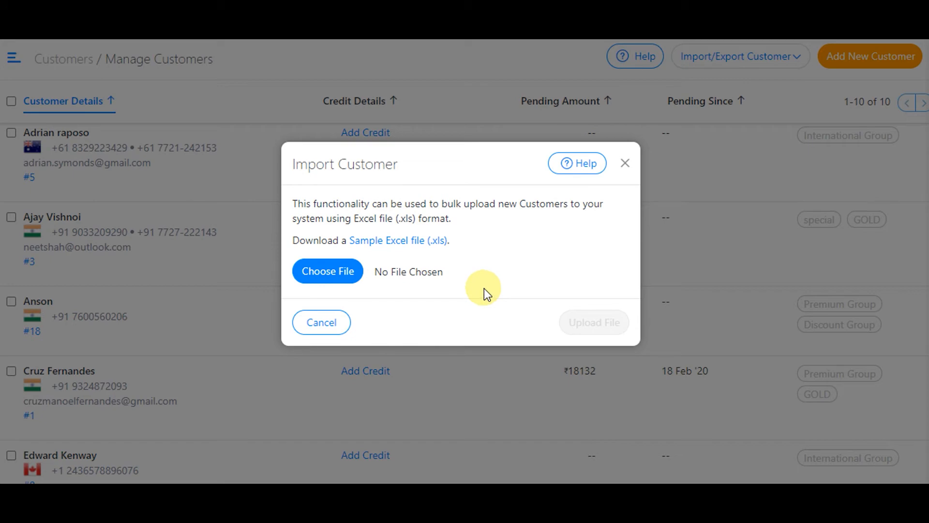
{"action": "left_click", "coordinate": [626, 164]}
{"action": "left_click", "coordinate": [735, 58]}
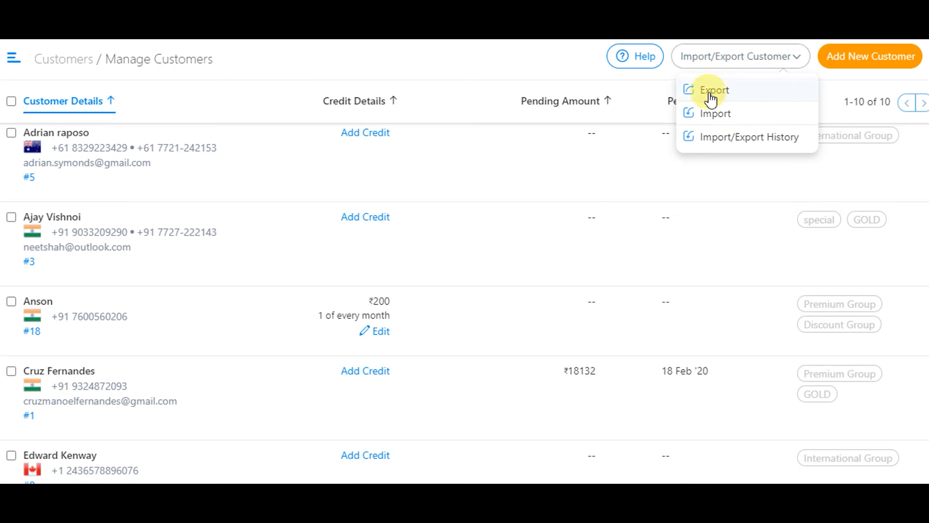
- Review the Import/Export History of Customer_Sample_Import_Format.xls uploads, then close it
{"action": "left_click", "coordinate": [735, 141]}
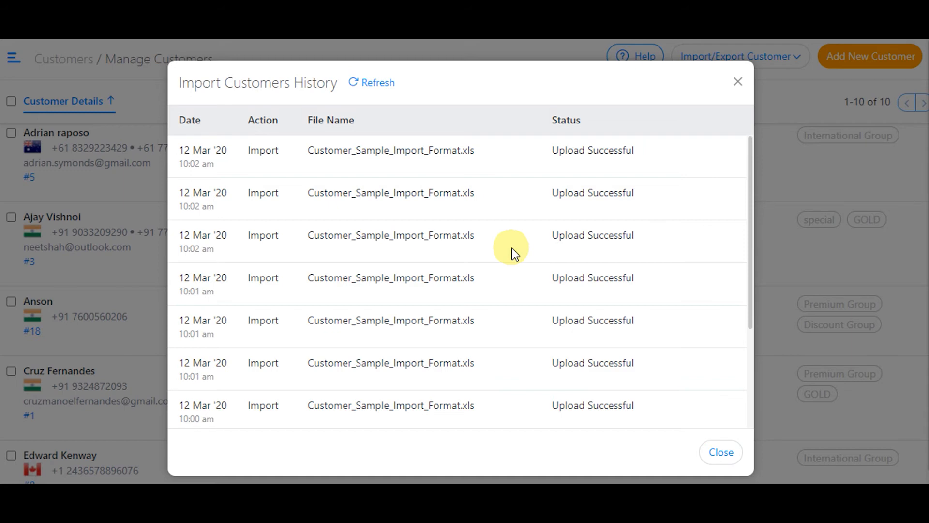
{"action": "scroll", "coordinate": [514, 252], "scroll_direction": "down", "scroll_amount": 3}
{"action": "scroll", "coordinate": [513, 251], "scroll_direction": "up", "scroll_amount": 3}
{"action": "left_click", "coordinate": [738, 84]}
{"action": "scroll", "coordinate": [403, 183], "scroll_direction": "down", "scroll_amount": 3}
{"action": "scroll", "coordinate": [402, 191], "scroll_direction": "down", "scroll_amount": 5}
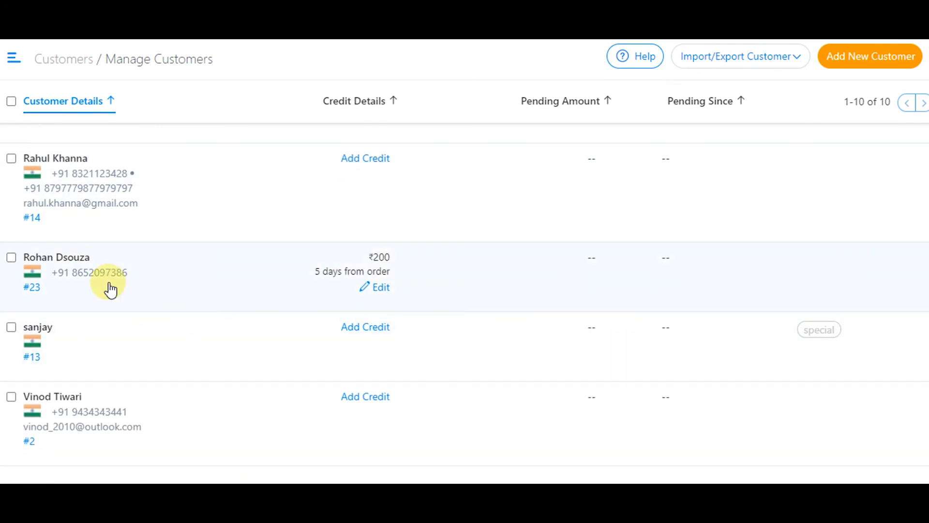
- Open the ₹200-credit customer's page and inspect its details and credit editors without changes
{"action": "left_click", "coordinate": [94, 262]}
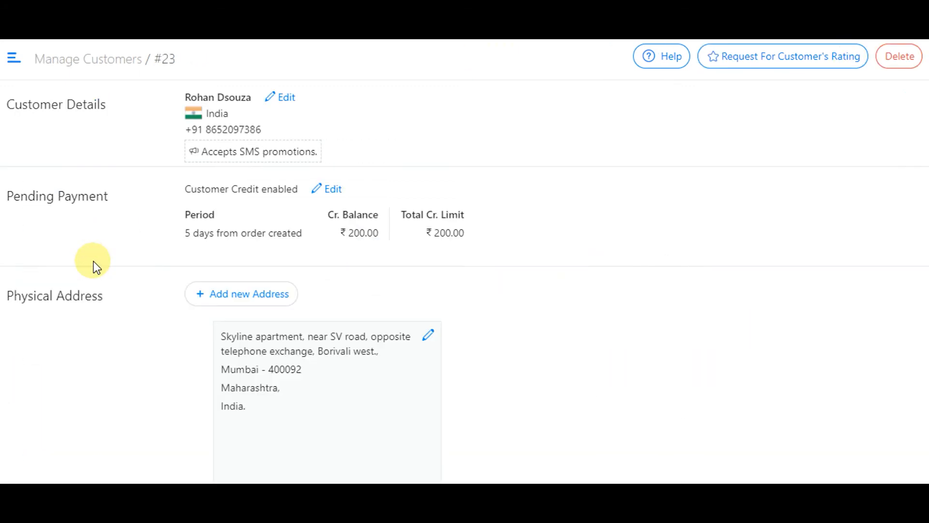
{"action": "left_click", "coordinate": [284, 101]}
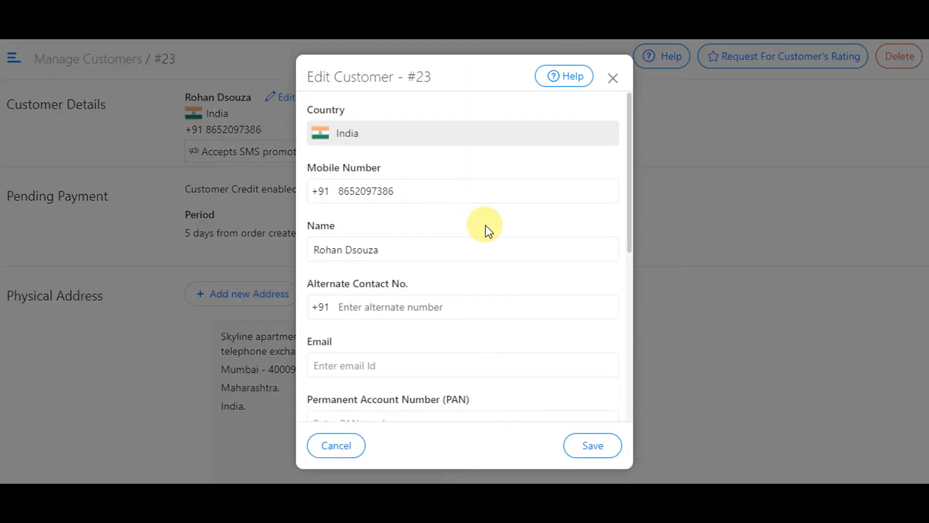
{"action": "scroll", "coordinate": [487, 225], "scroll_direction": "down", "scroll_amount": 6}
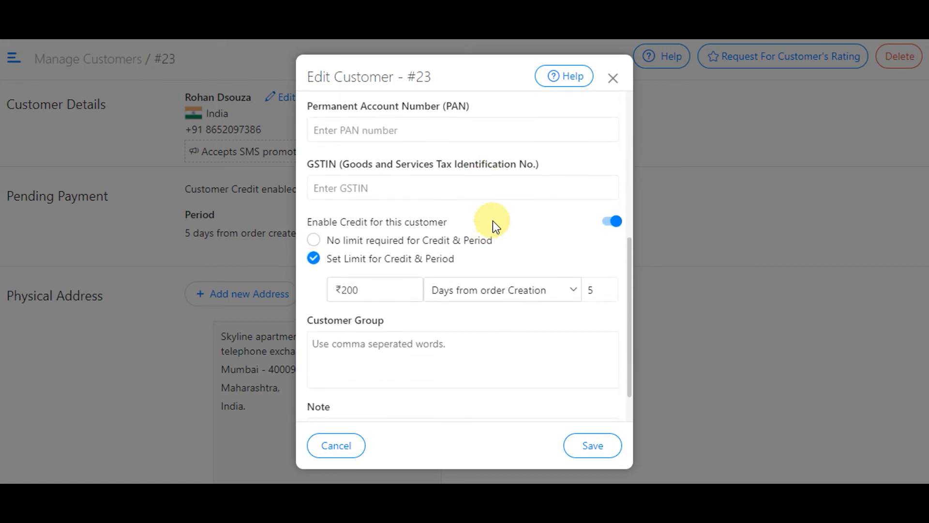
{"action": "left_click", "coordinate": [613, 79]}
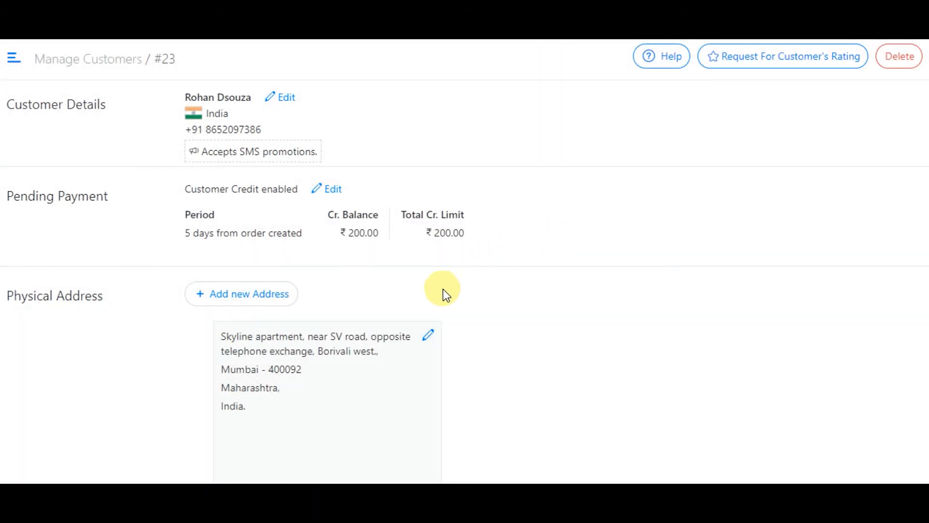
{"action": "left_click", "coordinate": [334, 190]}
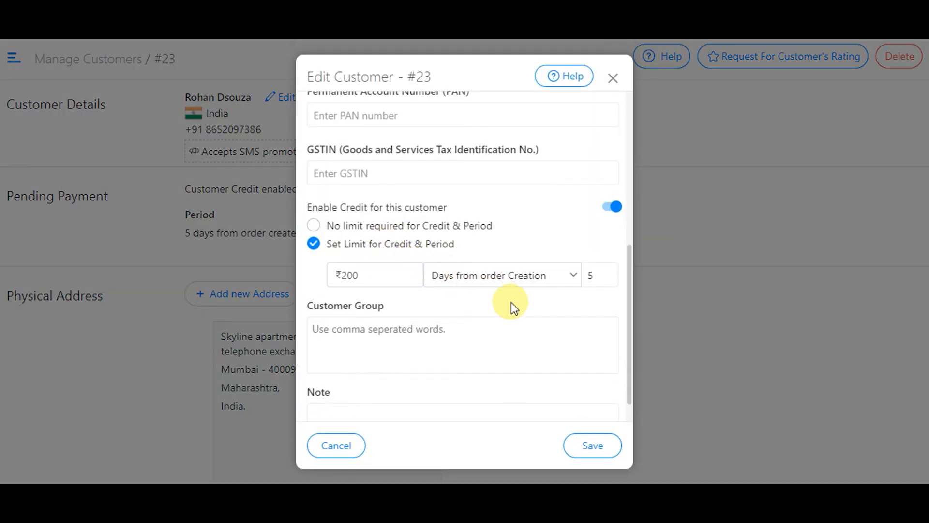
{"action": "left_click", "coordinate": [611, 79]}
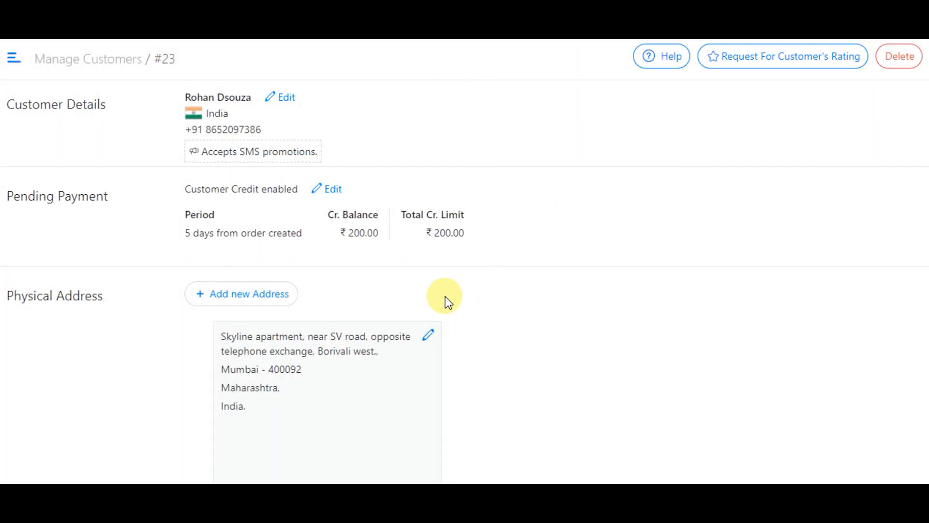
{"action": "scroll", "coordinate": [349, 261], "scroll_direction": "down", "scroll_amount": 2}
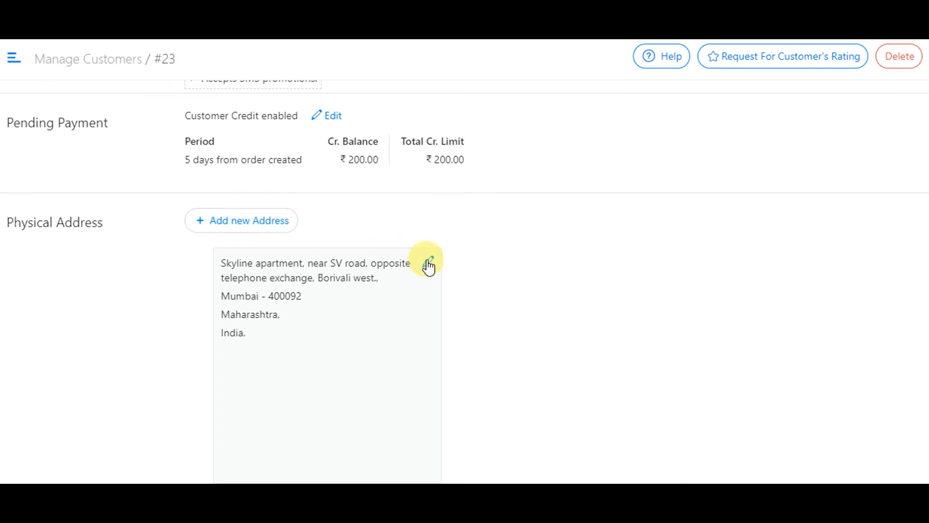
{"action": "scroll", "coordinate": [684, 300], "scroll_direction": "up", "scroll_amount": 2}
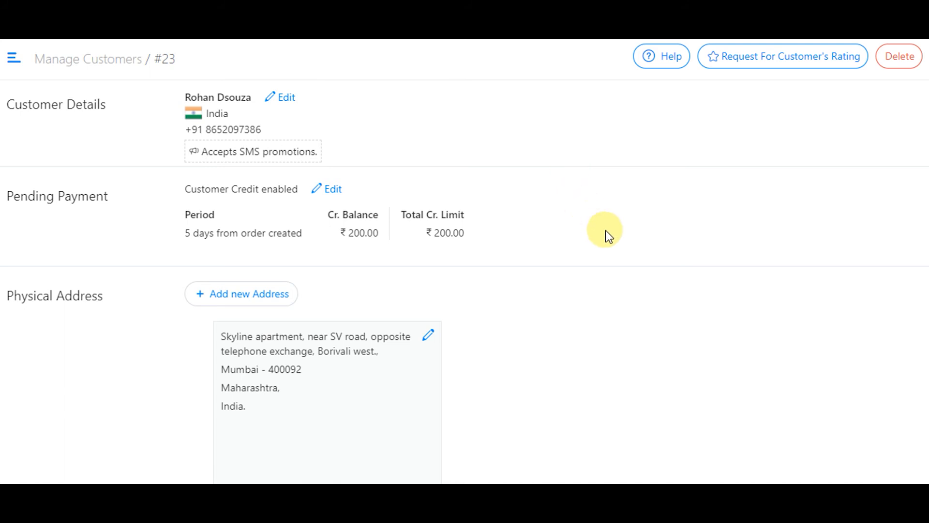
- Delete the customer holding the ₹200 credit limit and confirm the deletion
{"action": "left_click", "coordinate": [901, 62]}
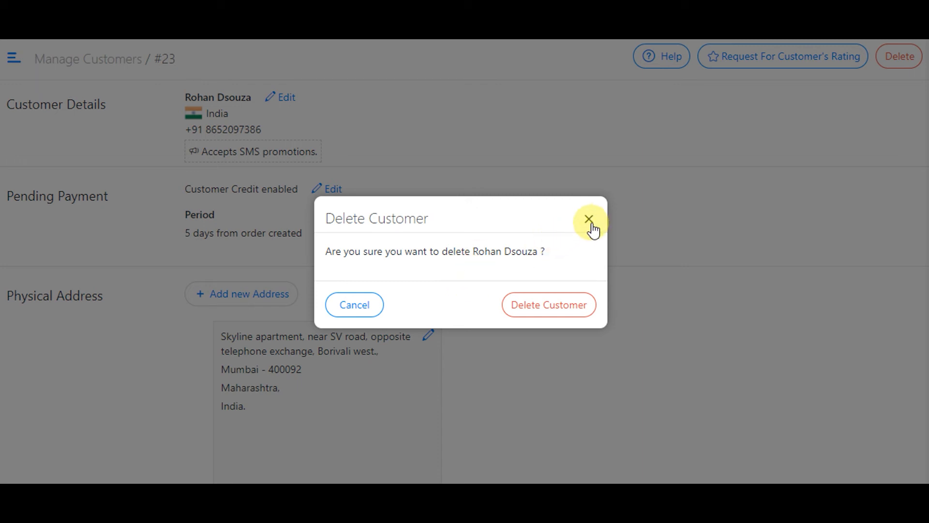
{"action": "left_click", "coordinate": [549, 312]}
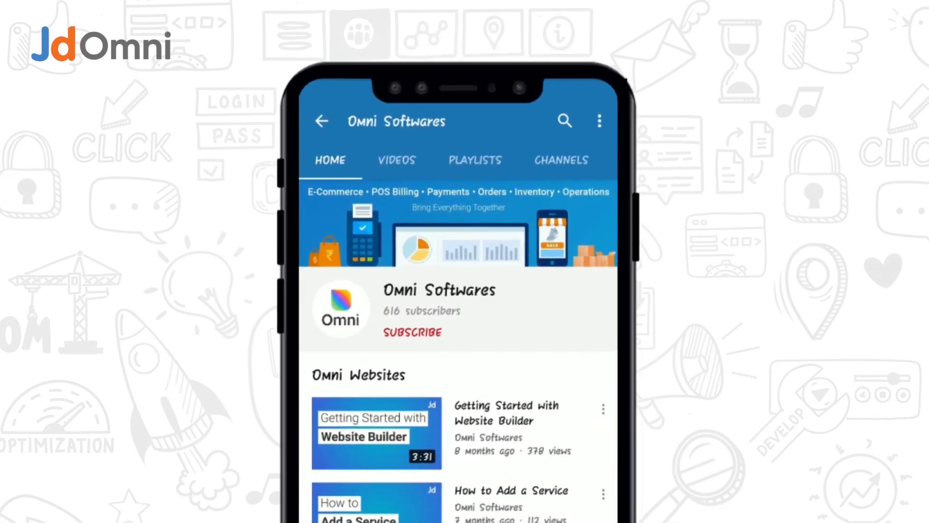
- Subscribe to the Omni Softwares channel with notifications switched on in the closing screens
{"action": "left_click", "coordinate": [419, 331]}
{"action": "left_click", "coordinate": [590, 328]}
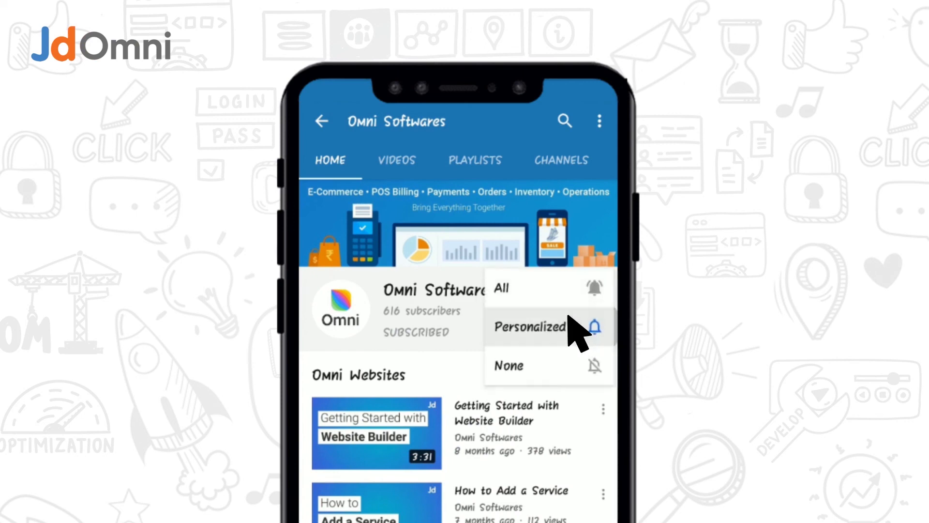
{"action": "left_click", "coordinate": [505, 288]}
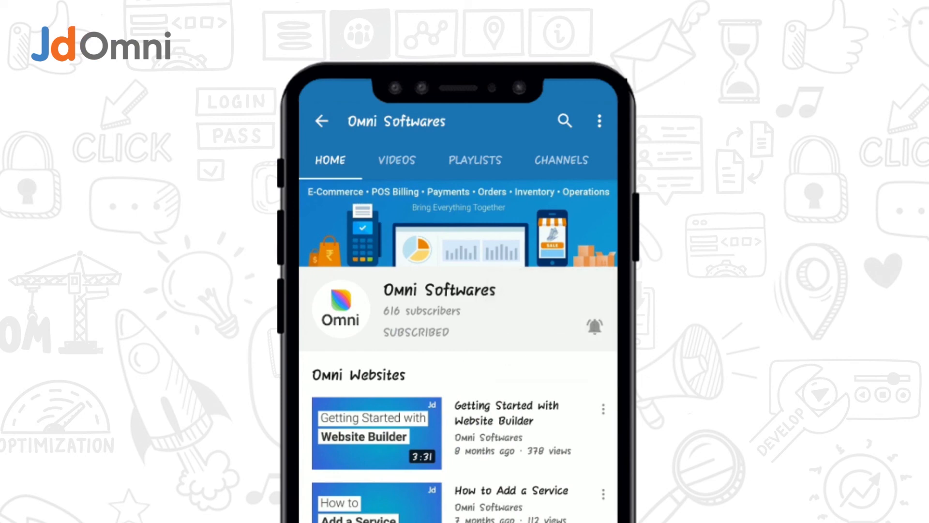